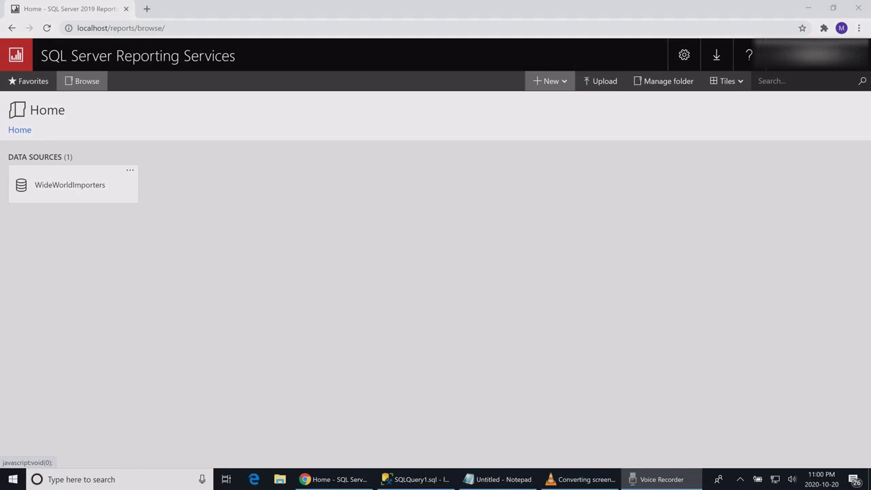
Step: Create a new paginated report in Microsoft Report Builder and start the Table or Matrix Wizard with a new dataset
click(550, 81)
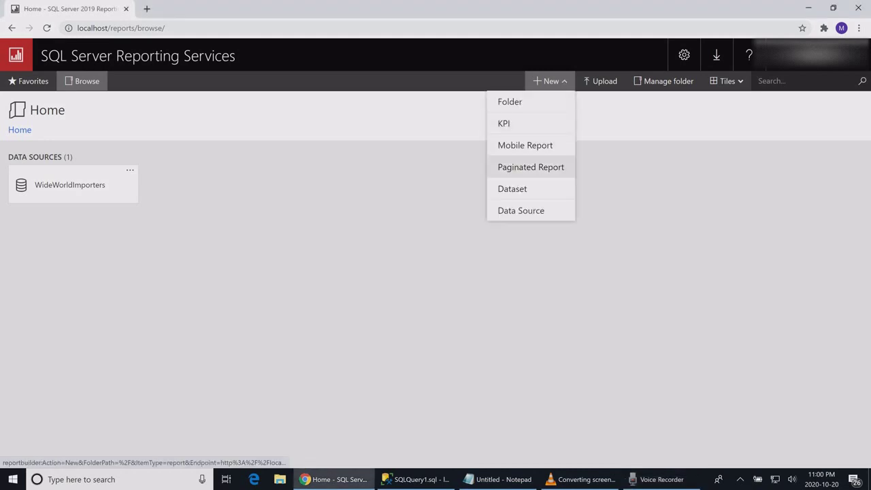
click(531, 167)
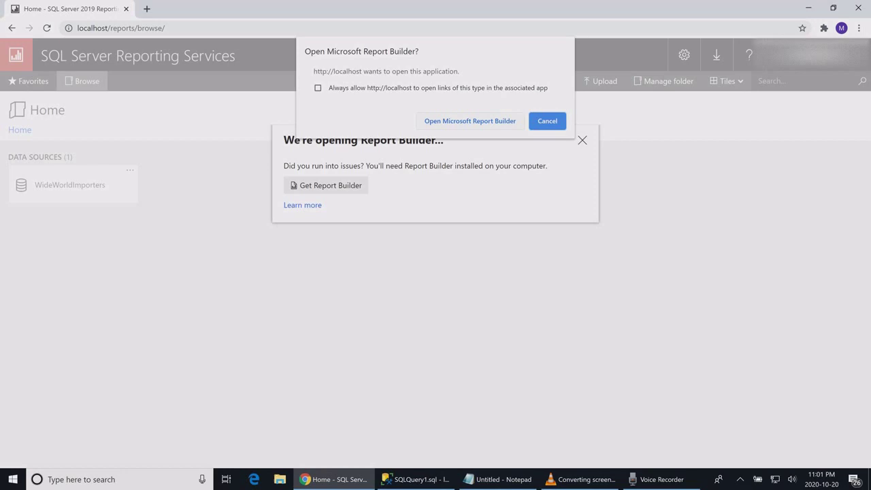
click(470, 121)
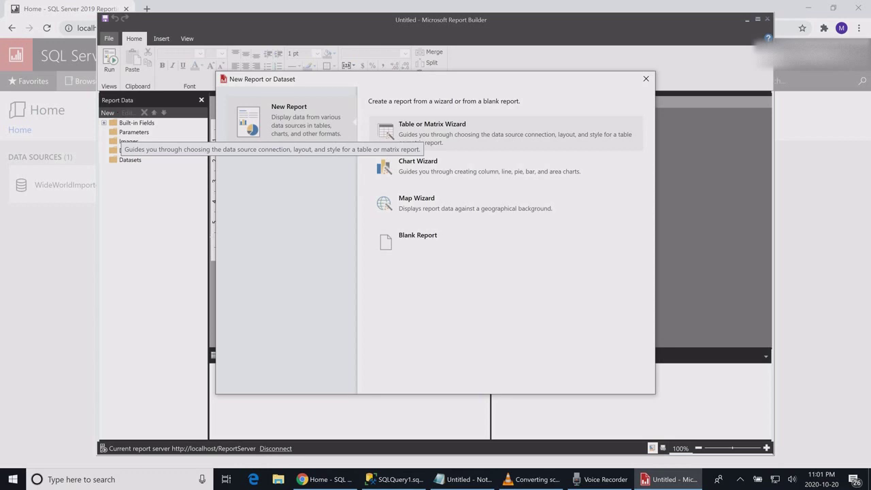
click(423, 129)
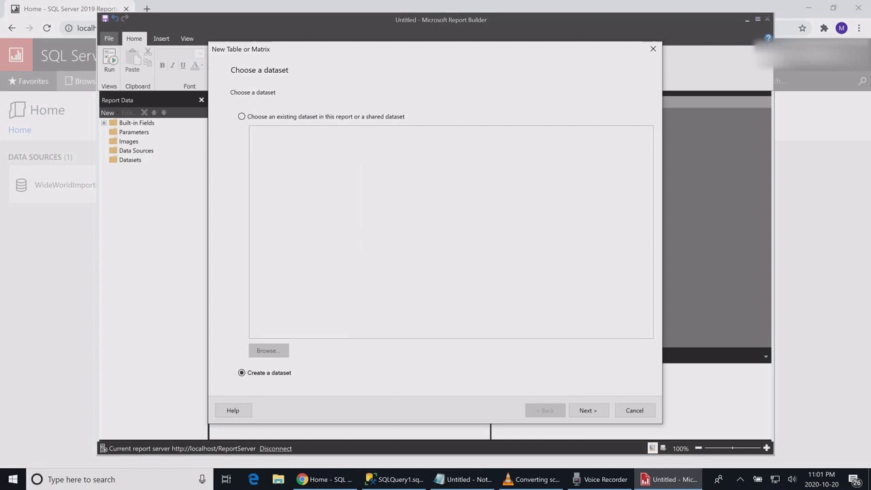
click(588, 410)
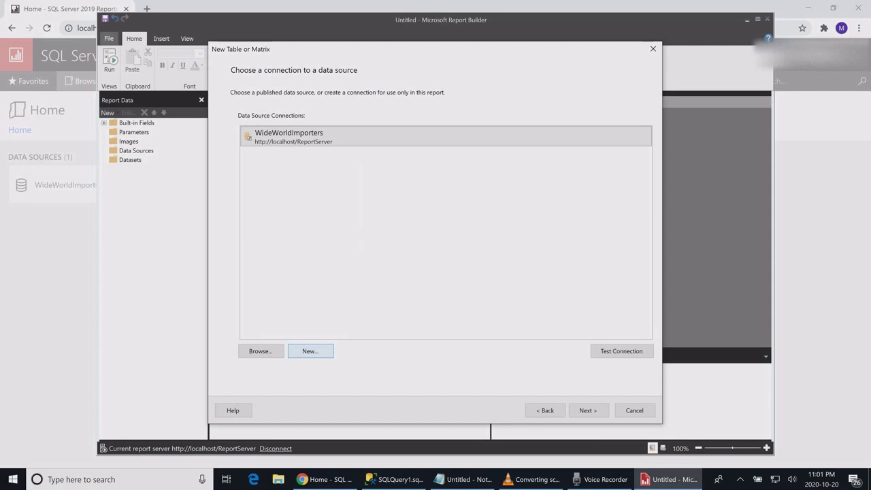
Step: Start a new embedded data source for the report and name it MyDataBase
click(311, 350)
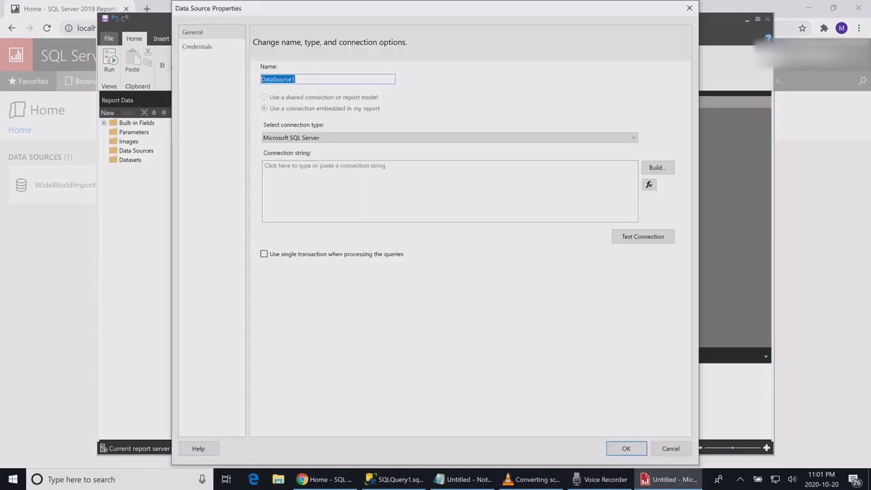
text(MyDataBase)
click(324, 167)
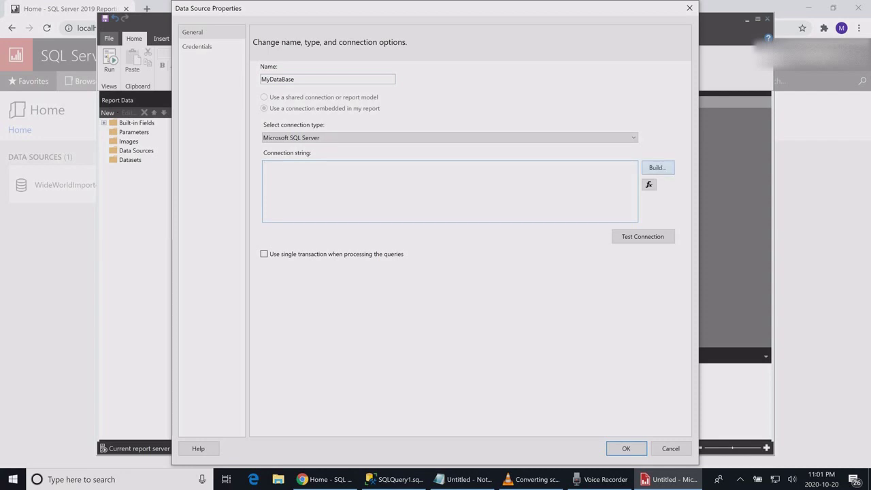
Step: Build the data source's connection string for server localhost and database WideWorldImporters, and save the data source
click(658, 167)
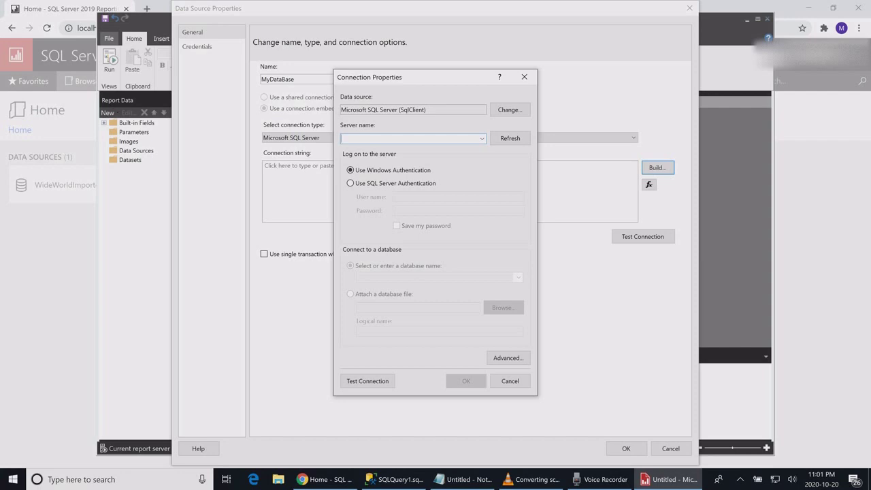
text(loc)
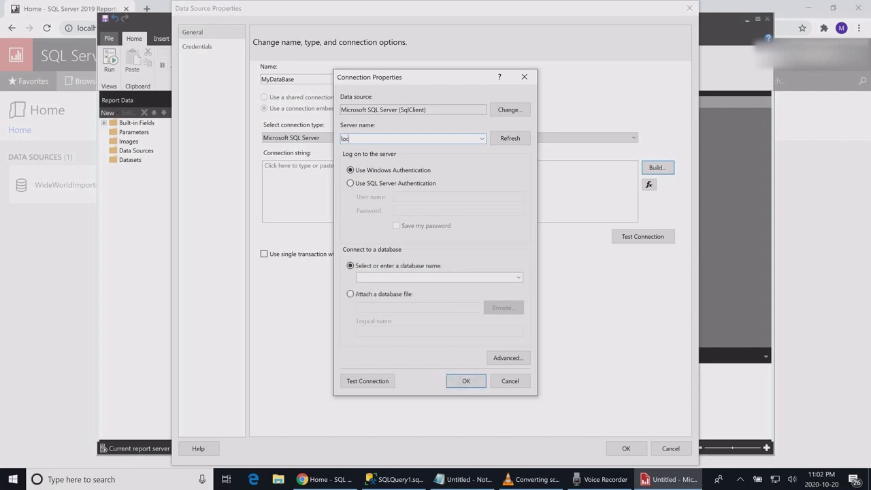
text(alhost)
click(510, 139)
click(518, 277)
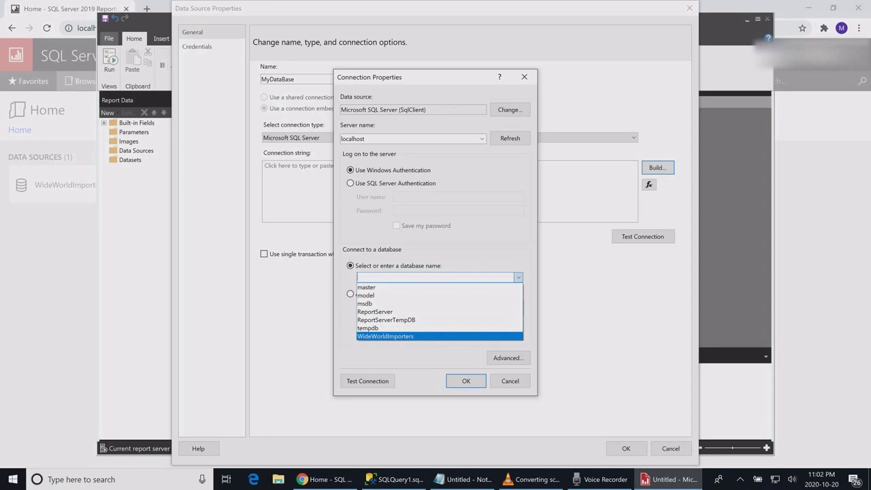
click(385, 336)
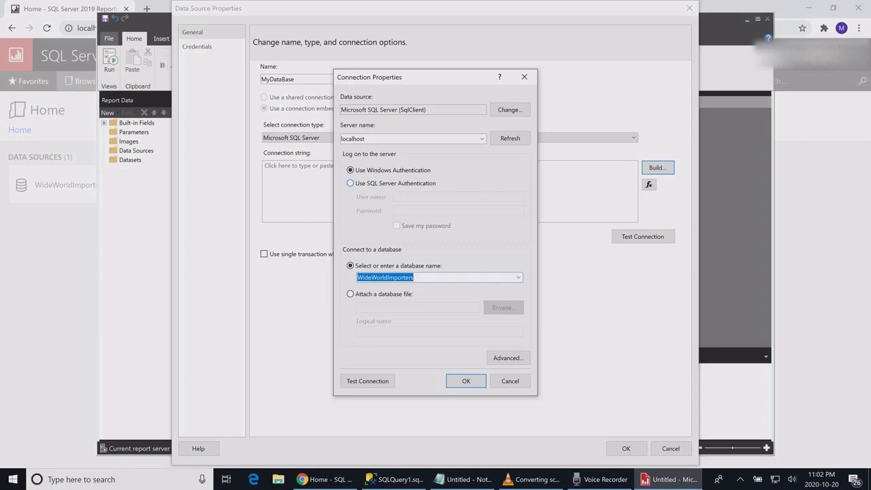
key(Return)
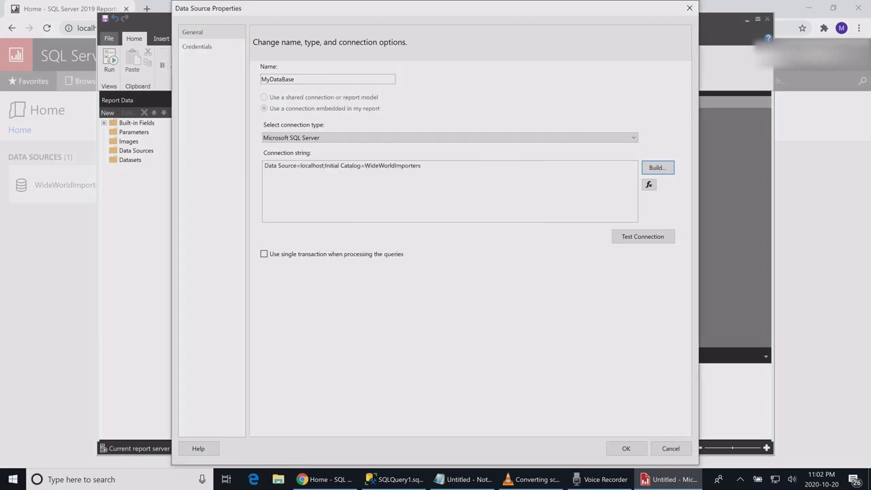
drag(430, 166, 264, 166)
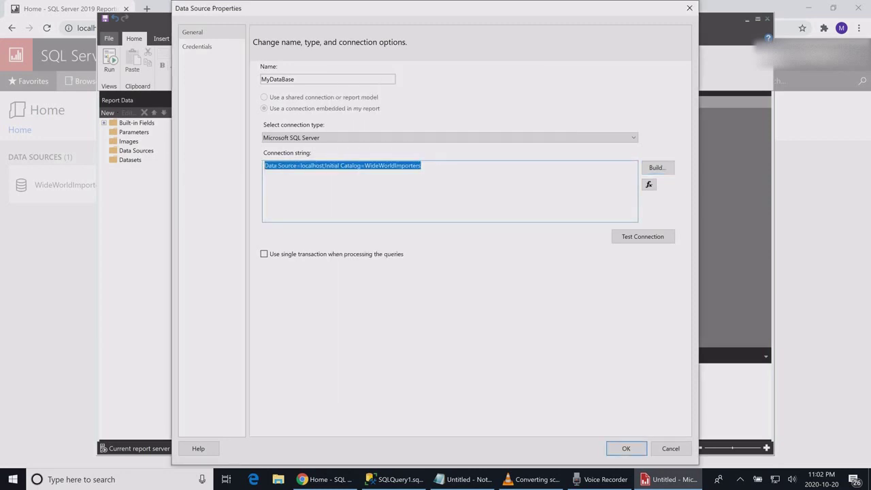
key(Return)
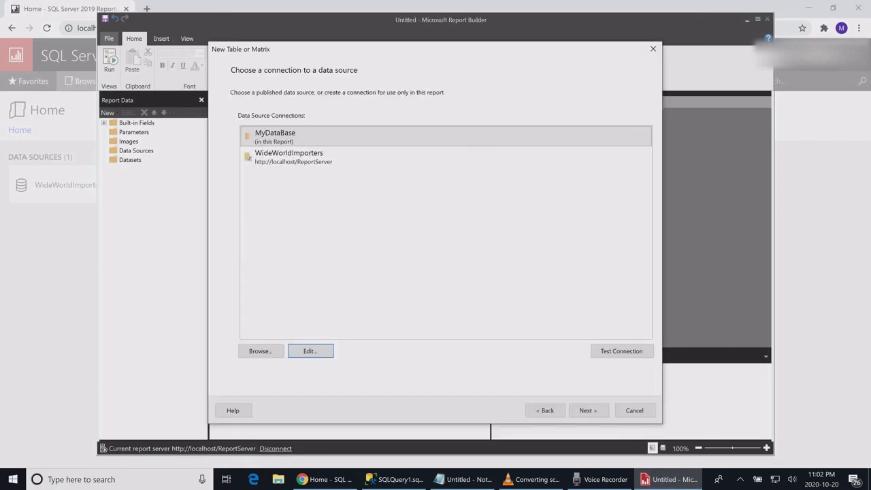
Step: Design the dataset query from the MyDataBase connection using all fields of the dbo view SalesByCustomer
click(589, 410)
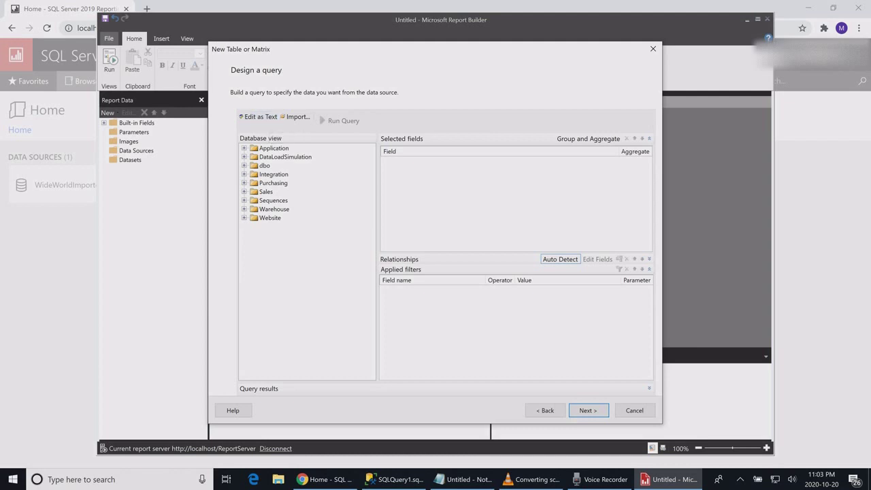
click(244, 165)
click(254, 183)
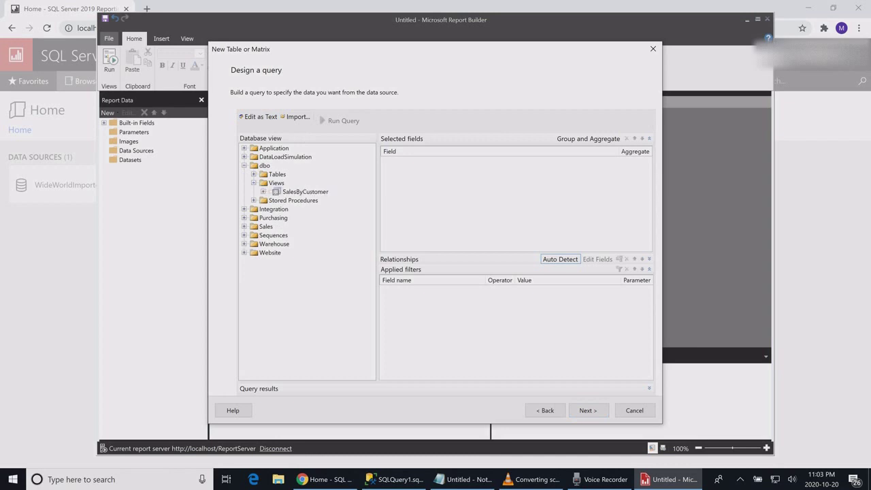
click(271, 191)
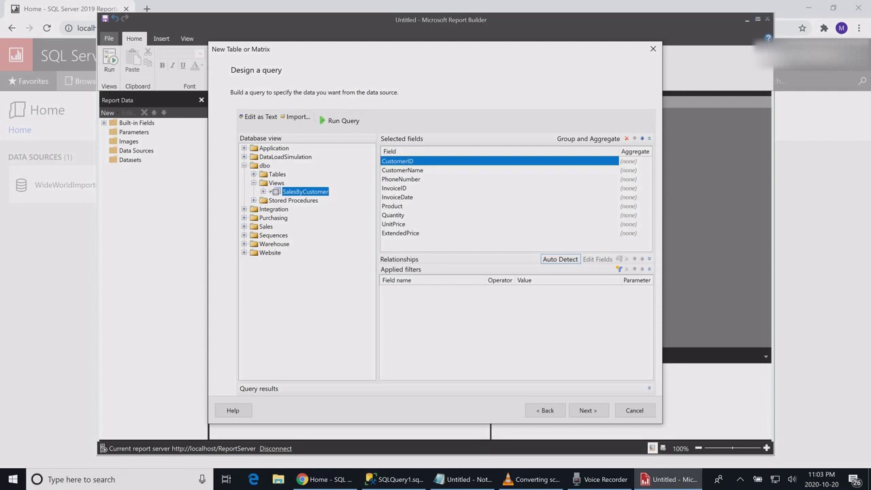
click(588, 411)
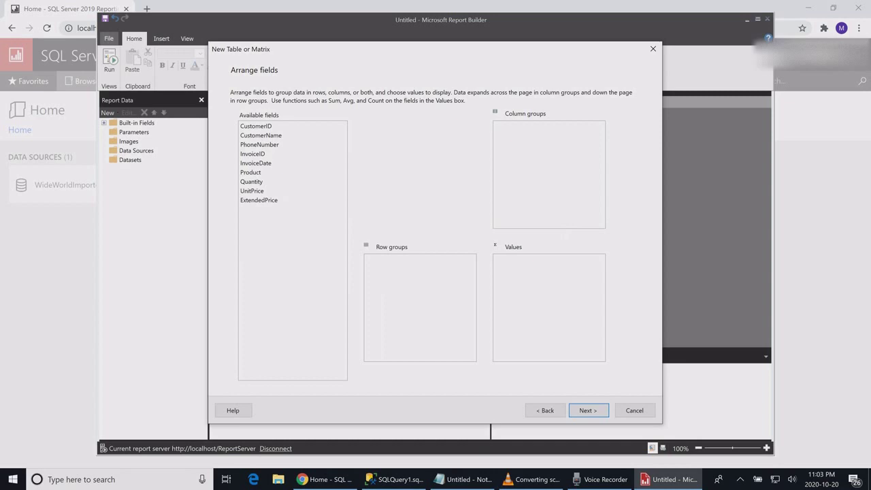
Step: Place all fields from CustomerID to ExtendedPrice in the table's values and finish the wizard with the default layout
click(256, 126)
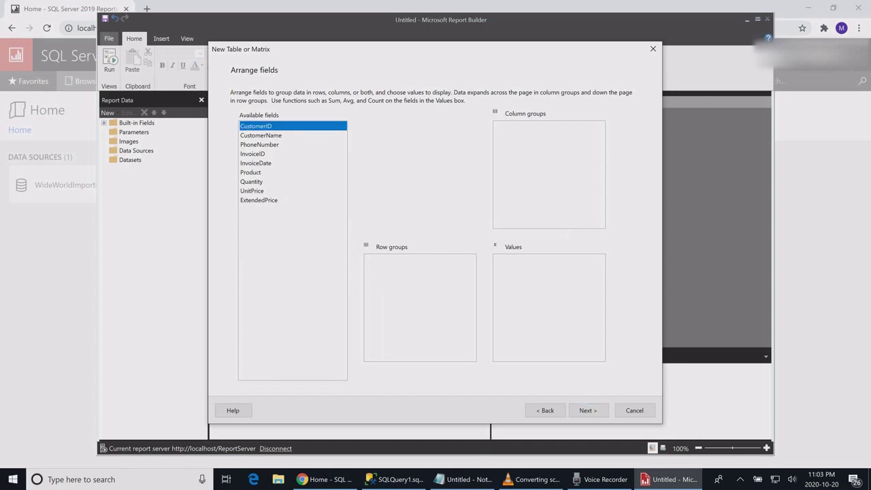
shift+click(259, 200)
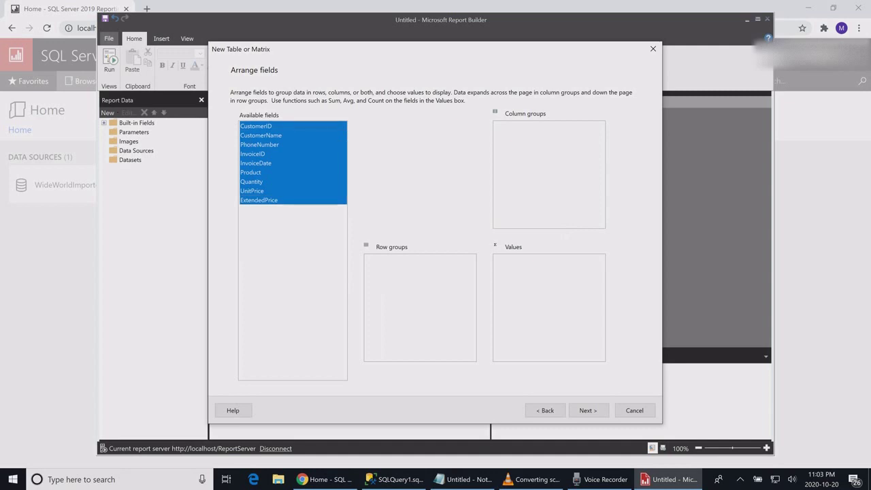
drag(259, 200, 548, 308)
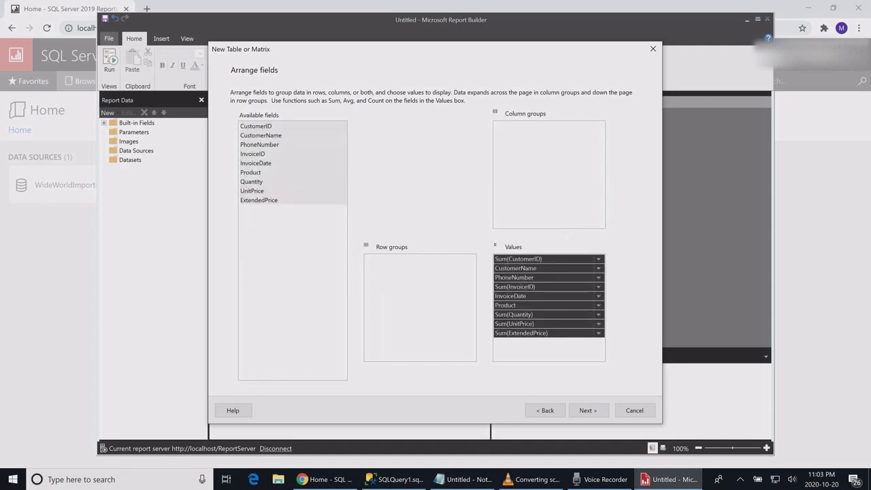
click(586, 411)
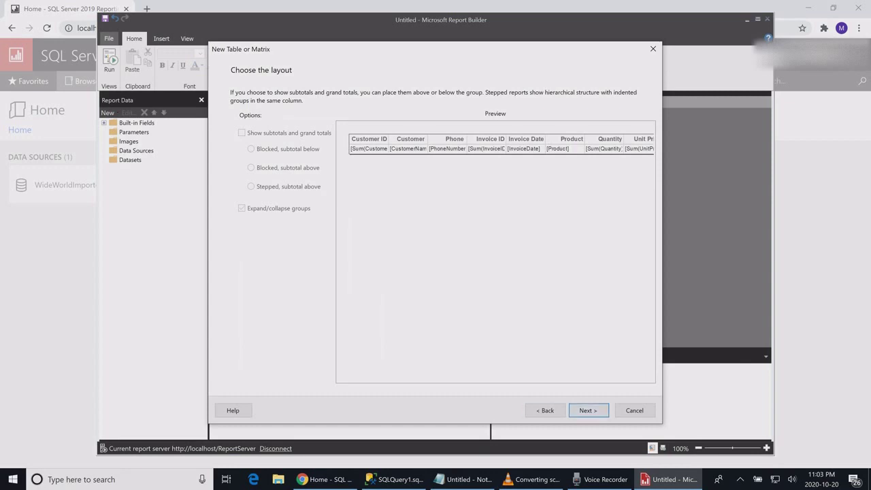
click(588, 410)
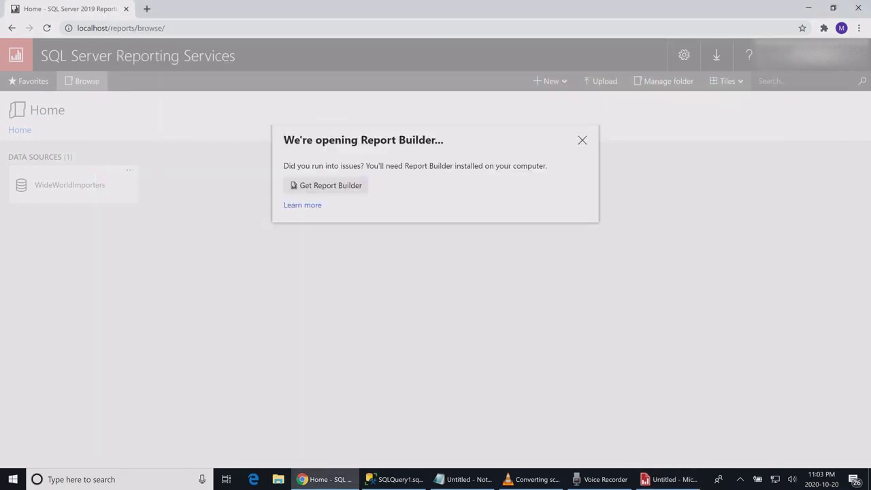
Step: Switch back to Report Builder, maximize its window and title the report "Sales By Customer"
click(671, 479)
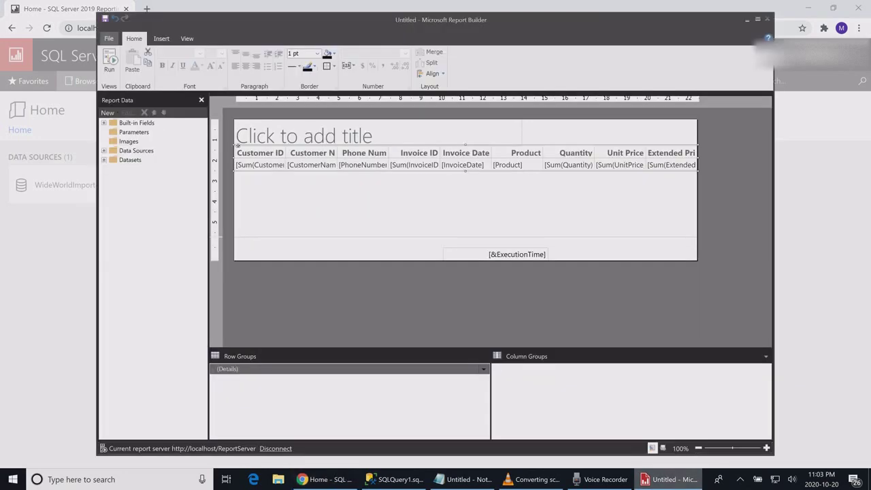
click(758, 19)
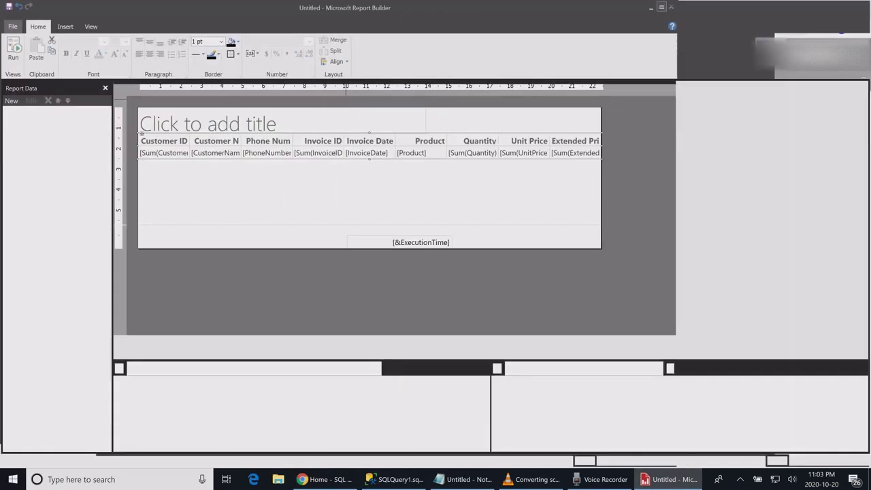
click(300, 123)
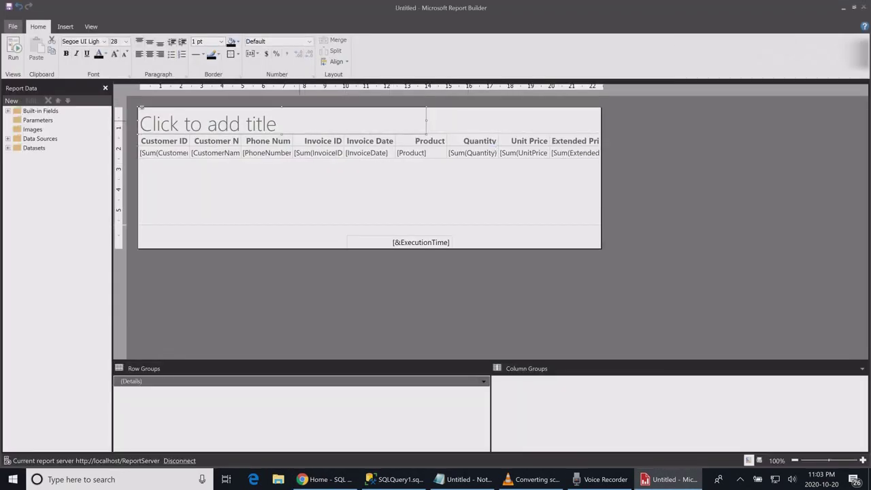
click(299, 121)
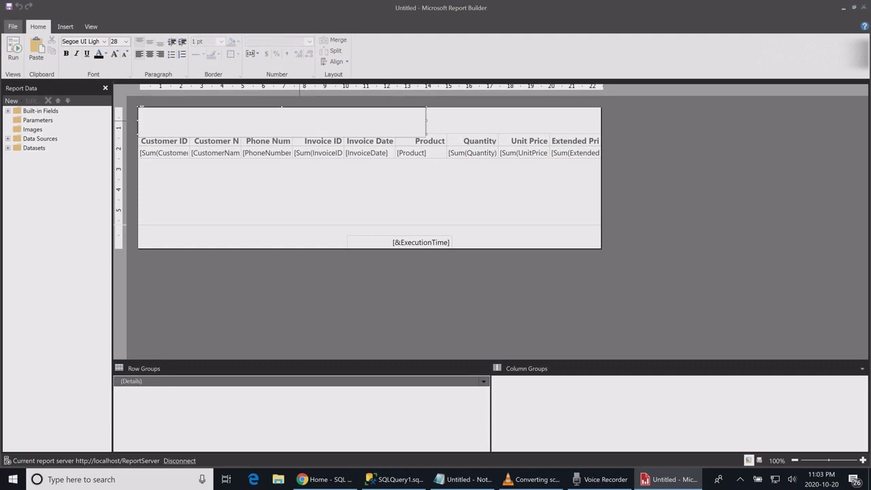
text(Sales By Cu)
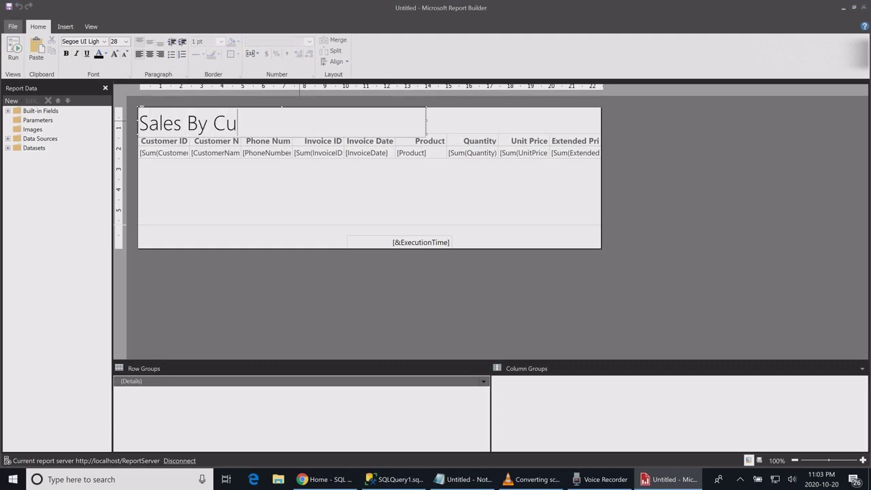
text(stomer)
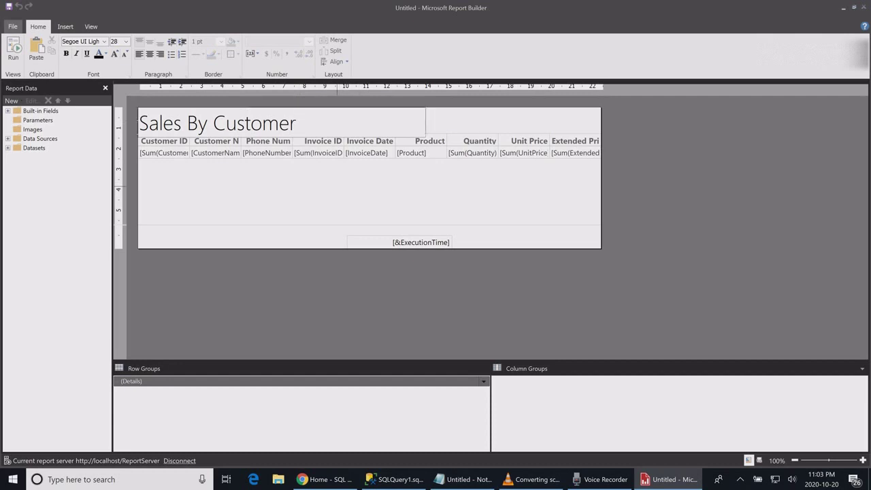
click(184, 151)
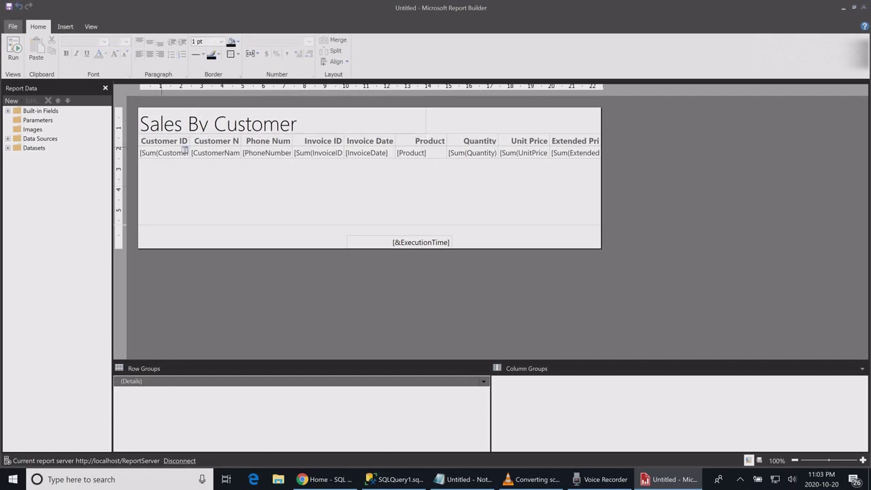
Step: Show the properties of the table's entire header row in a widened Properties pane
click(91, 27)
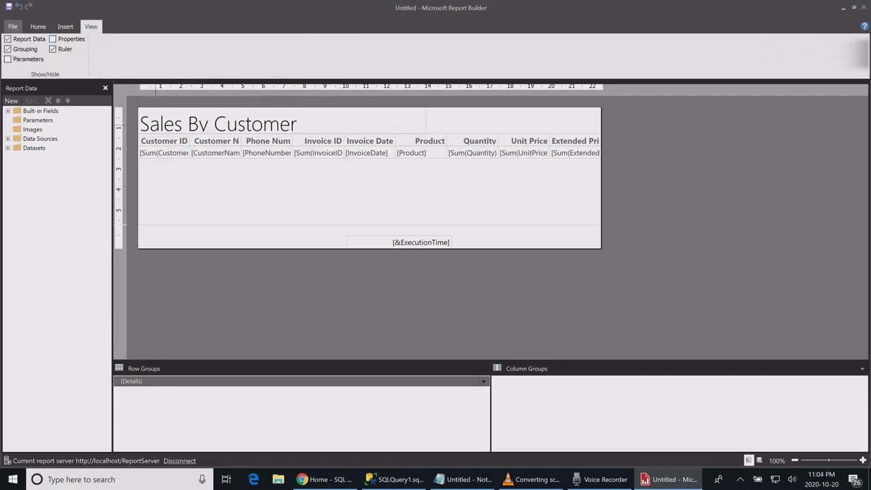
click(52, 39)
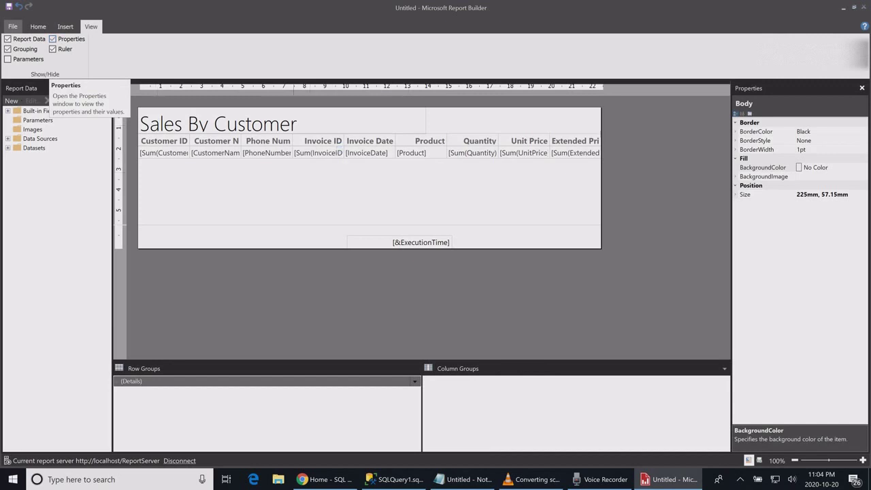
click(168, 141)
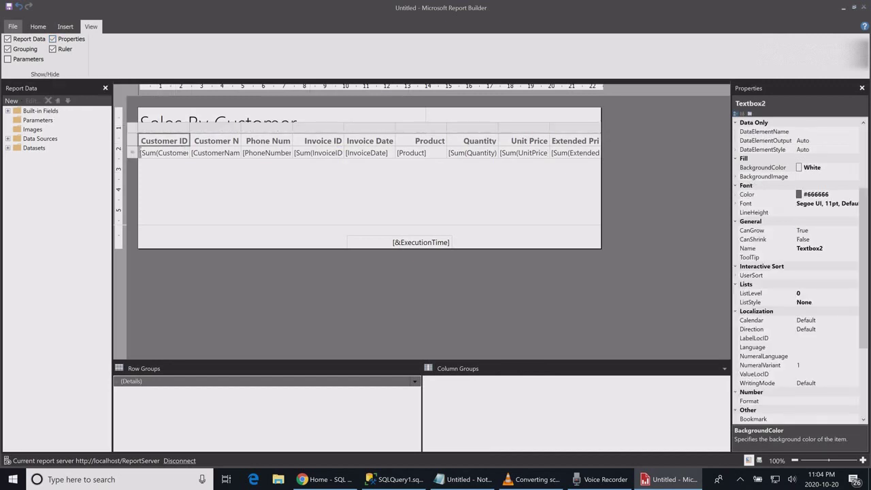
click(133, 140)
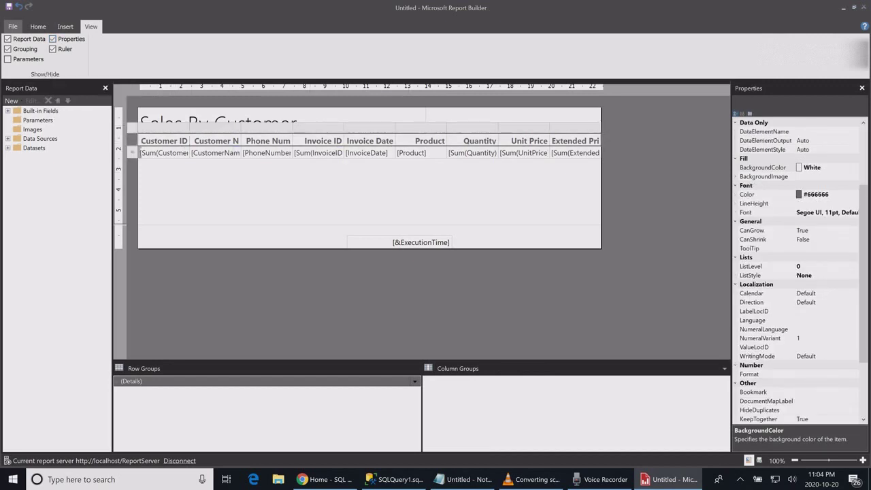
drag(731, 234, 676, 234)
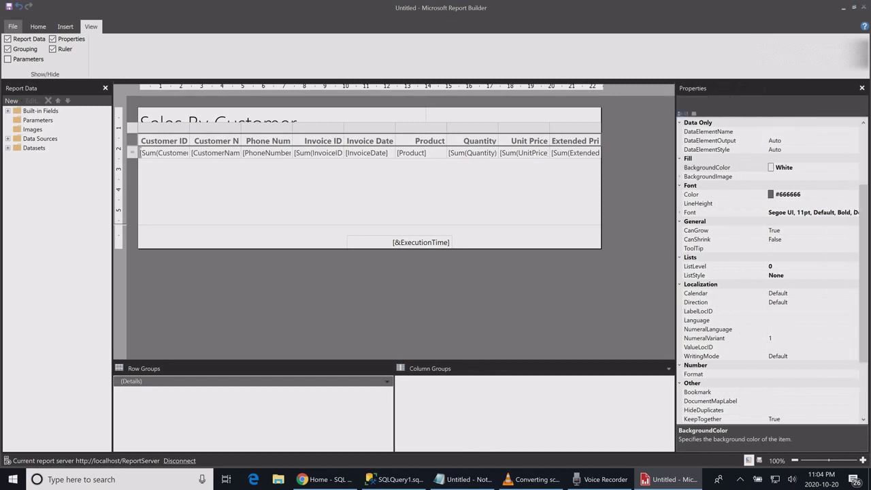
Step: Set the background color of the table's header row to LightBlue
click(814, 167)
click(854, 167)
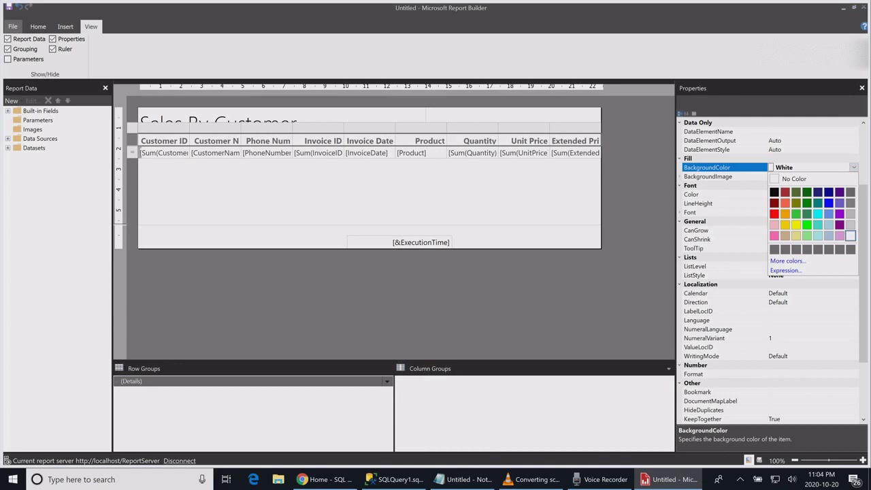
click(829, 225)
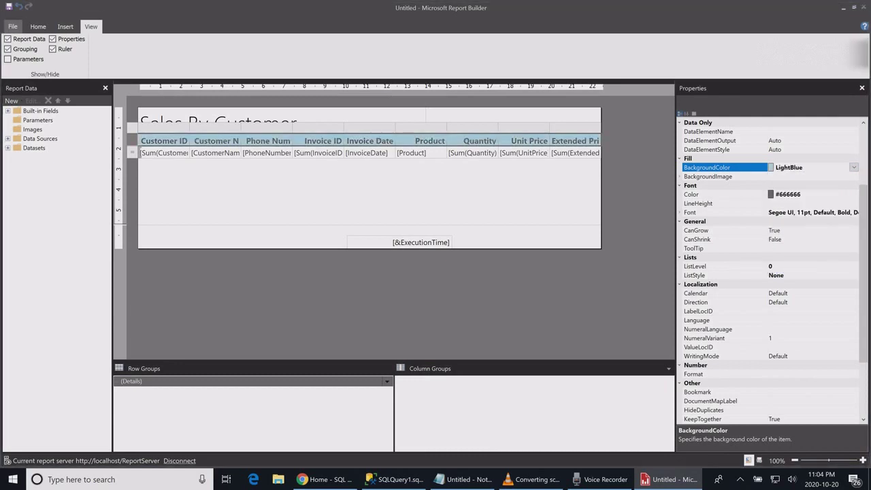
click(234, 176)
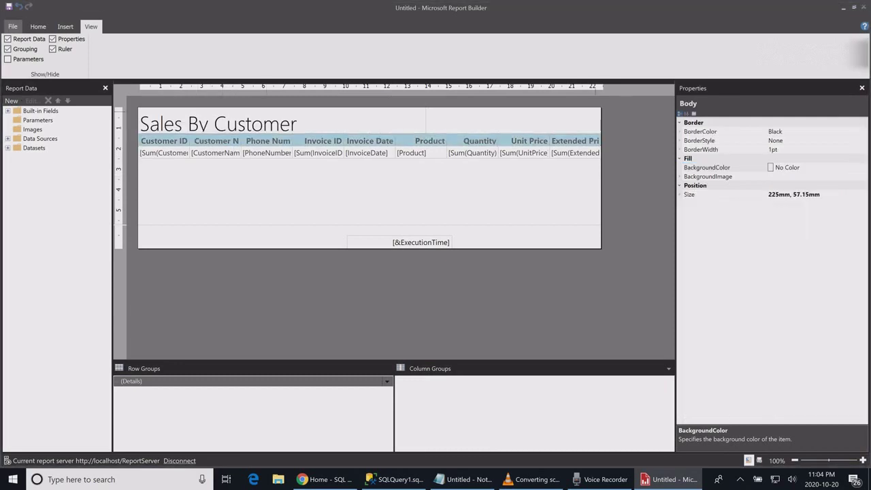
Step: Widen the report body to about 245 mm and widen the Extended Price column to fit its full heading
drag(602, 125, 638, 128)
click(596, 140)
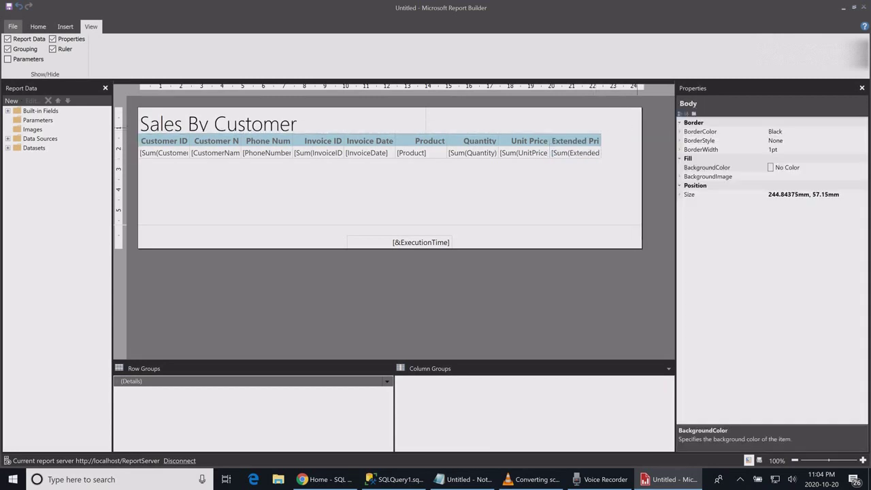
click(594, 143)
click(601, 167)
click(599, 140)
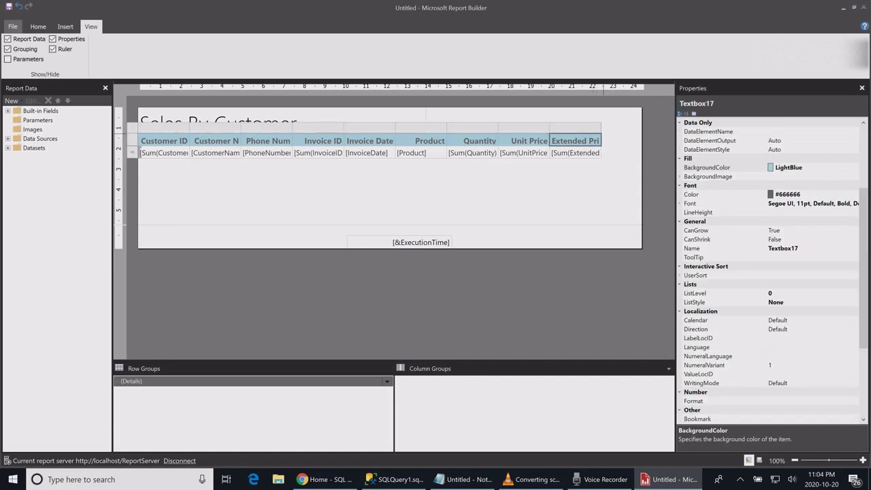
drag(601, 128, 628, 128)
click(527, 205)
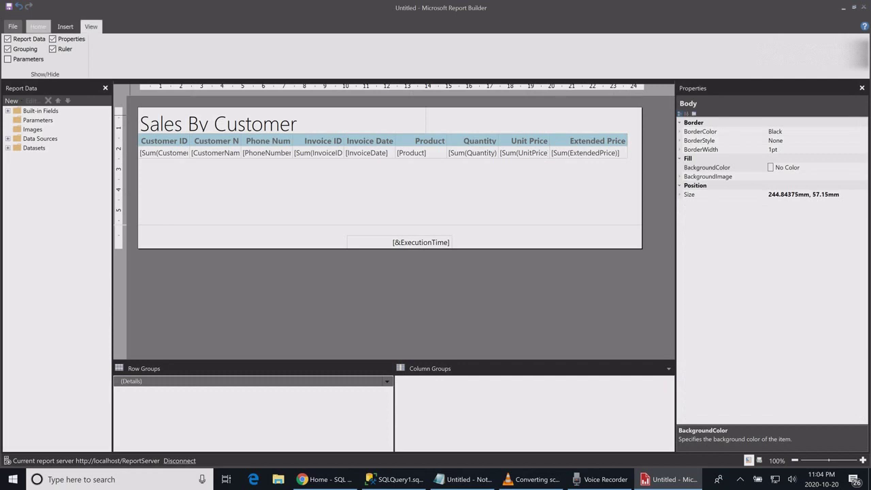
Step: Run the report to preview its first page of customer sales, and return to the design view
click(37, 25)
click(13, 51)
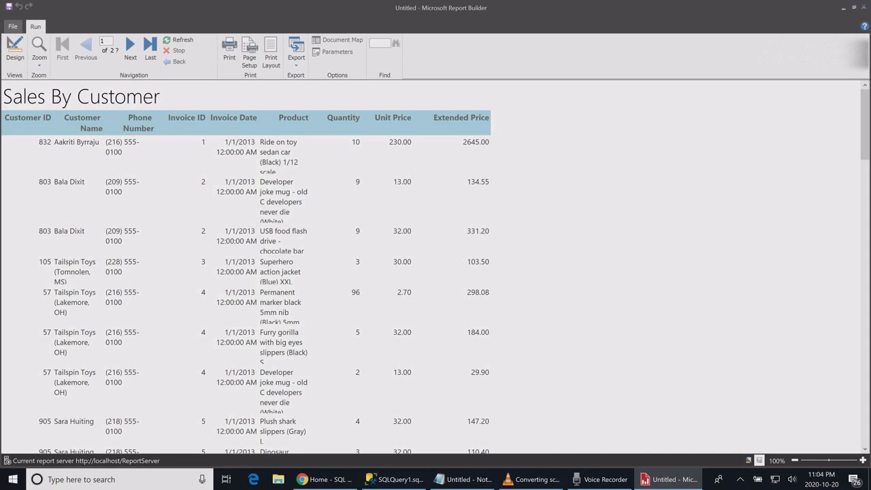
click(15, 51)
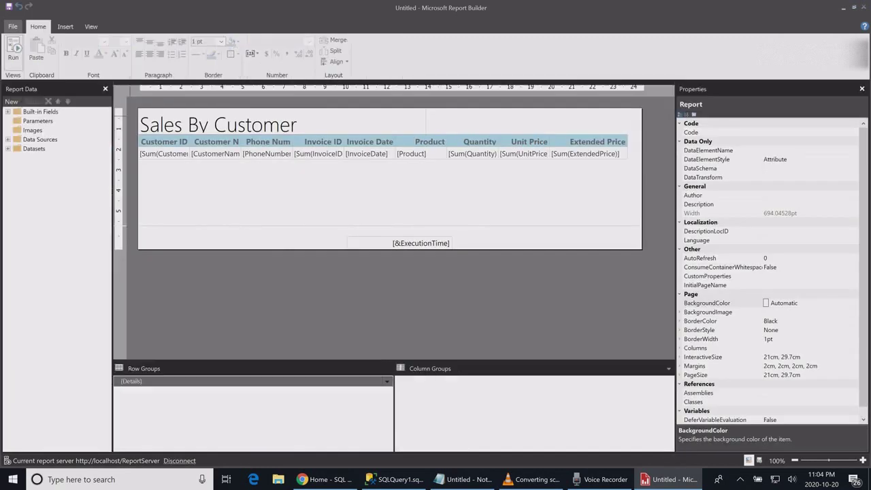
Step: Save the report to the Desktop under the name SalesByCustomer
click(13, 26)
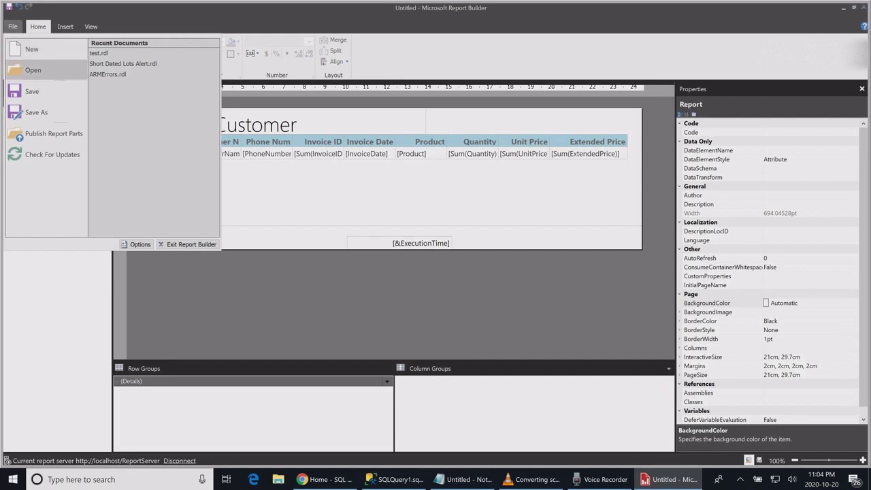
click(36, 113)
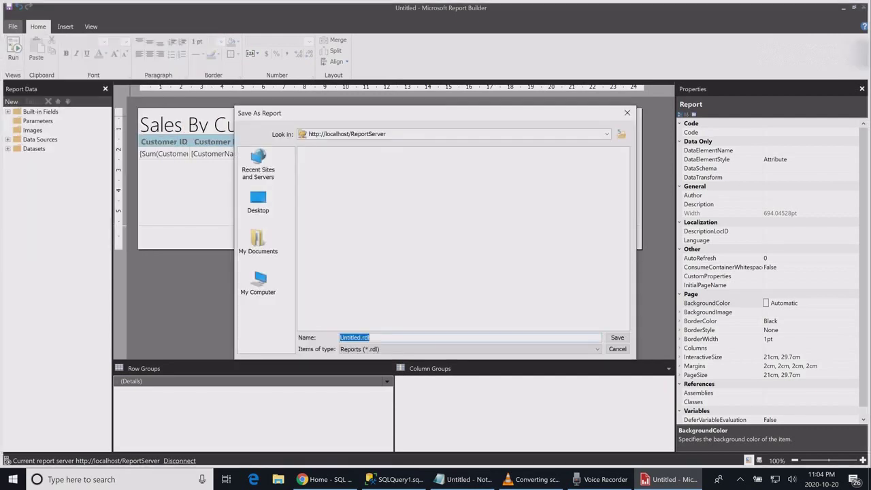
click(258, 203)
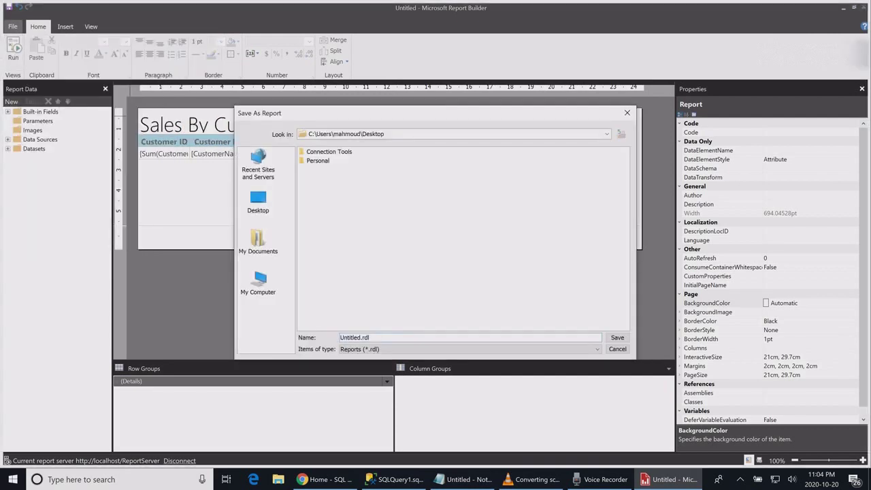
double_click(361, 338)
text(SalesByCustomer)
key(Return)
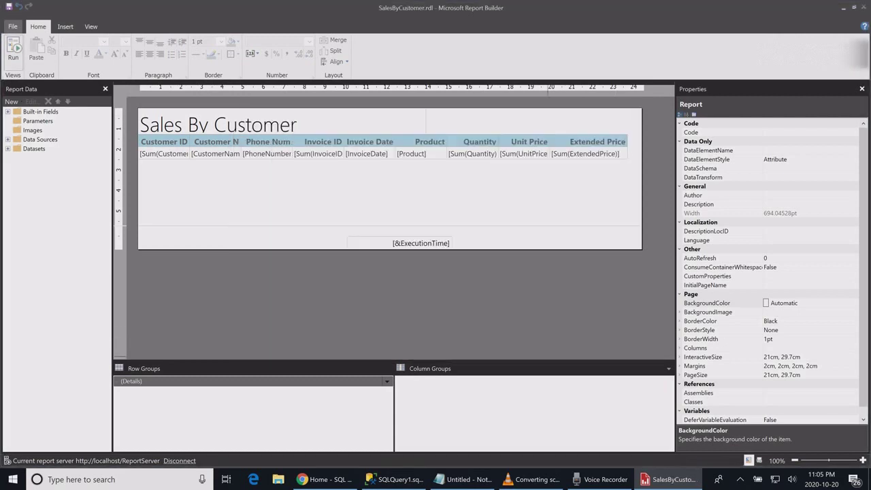
Step: Switch to the SQL Server Reporting Services portal in Chrome, upload SalesByCustomer.rdl from the Desktop to Home and open the report
click(325, 479)
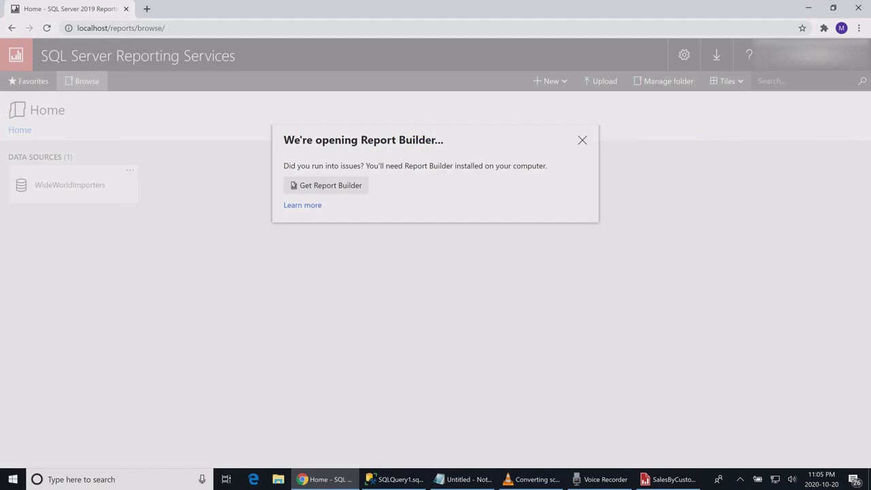
click(582, 139)
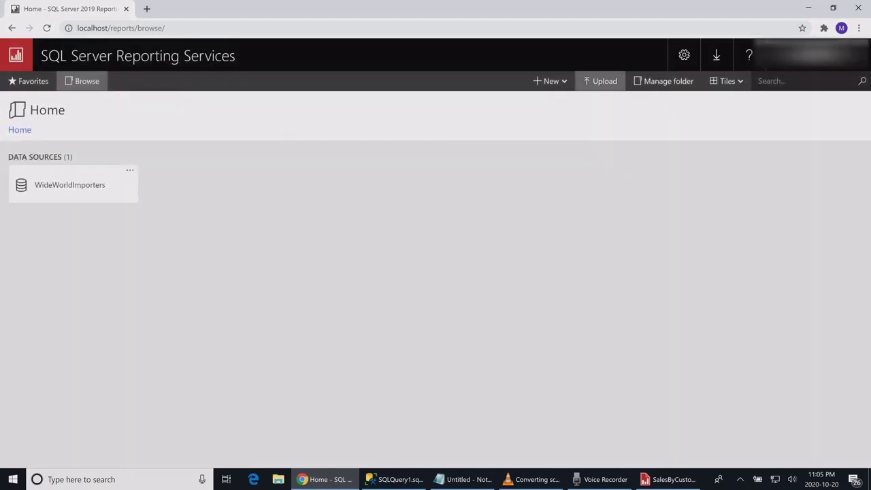
click(600, 81)
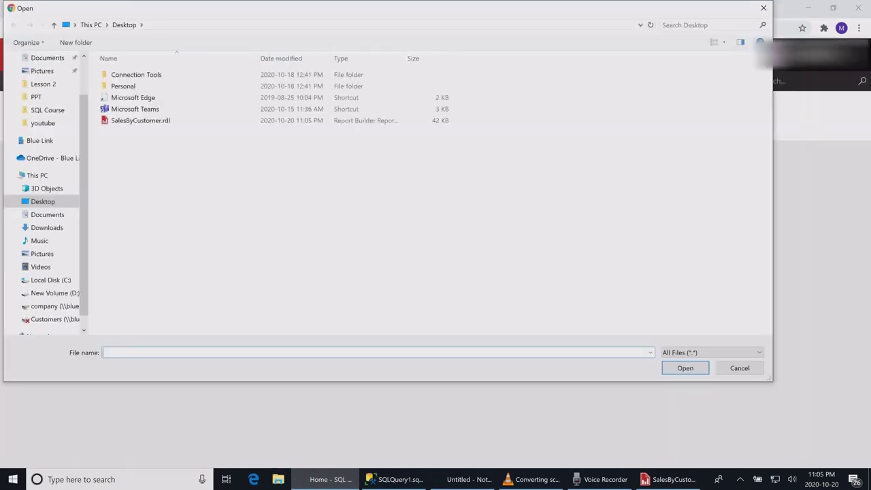
click(191, 120)
click(685, 367)
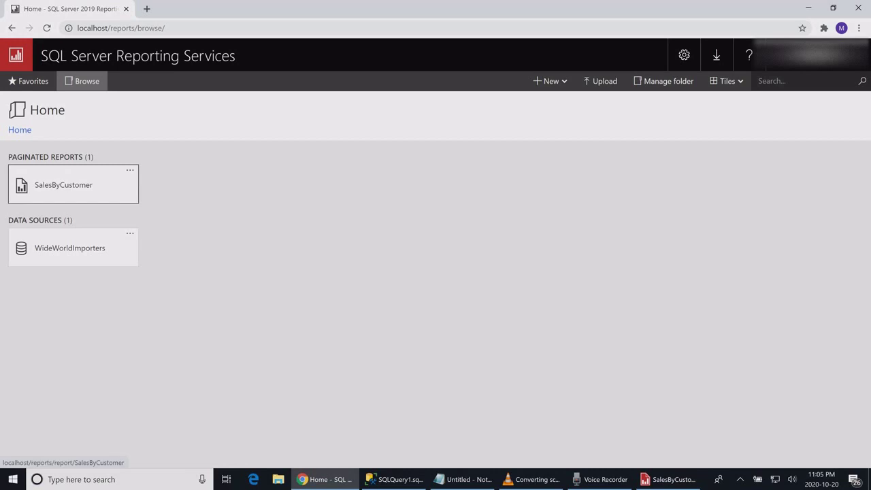
click(68, 184)
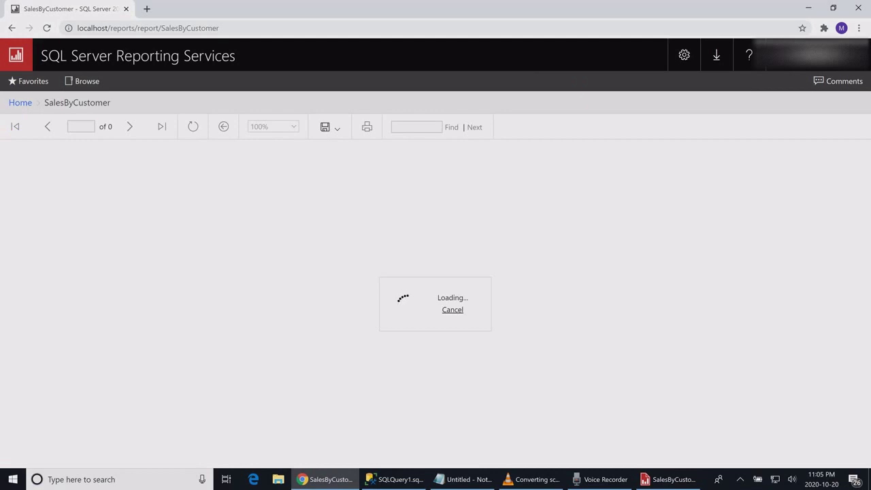